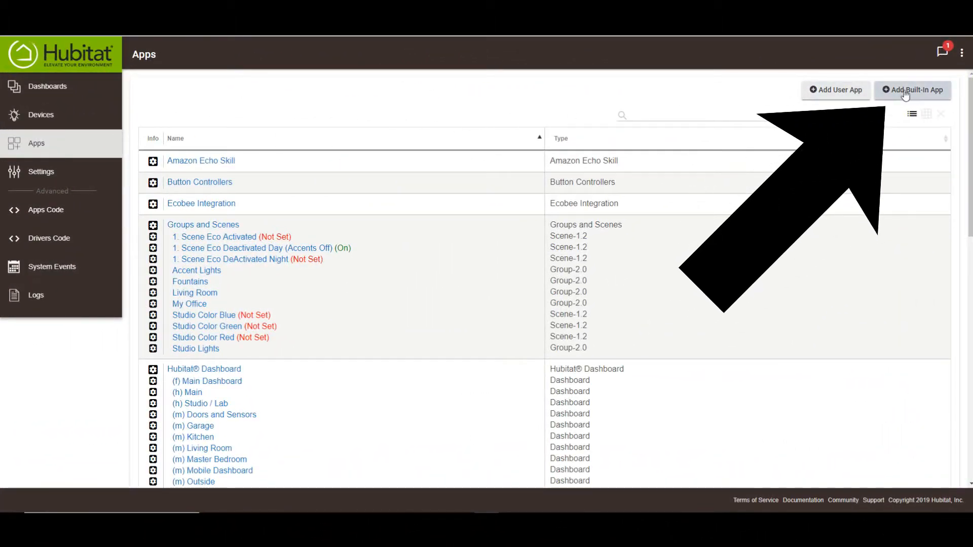
# - Add the built-in Ecobee Integration app, log in to the Ecobee account, and authorize Hubitat Elevation to access it
pyautogui.click(904, 95)
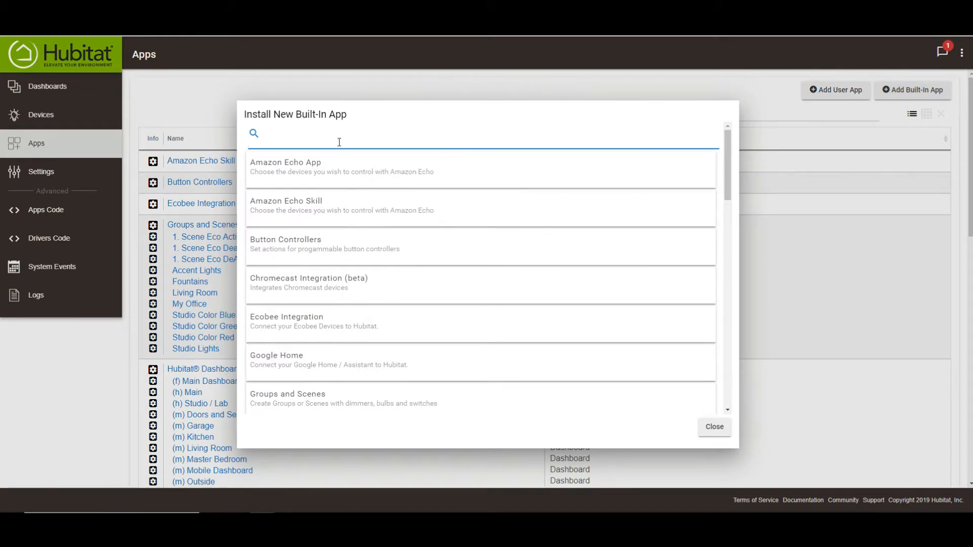
pyautogui.write('eco')
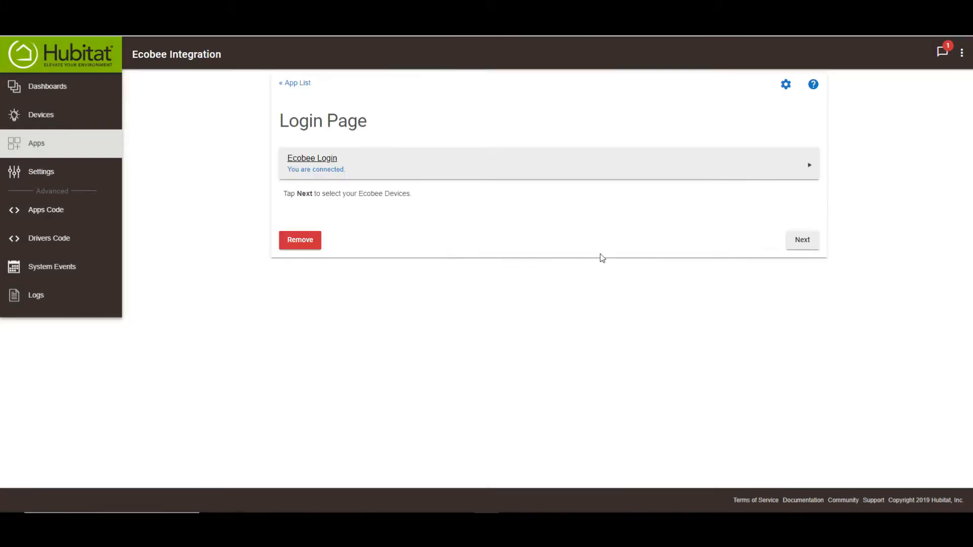
pyautogui.click(327, 158)
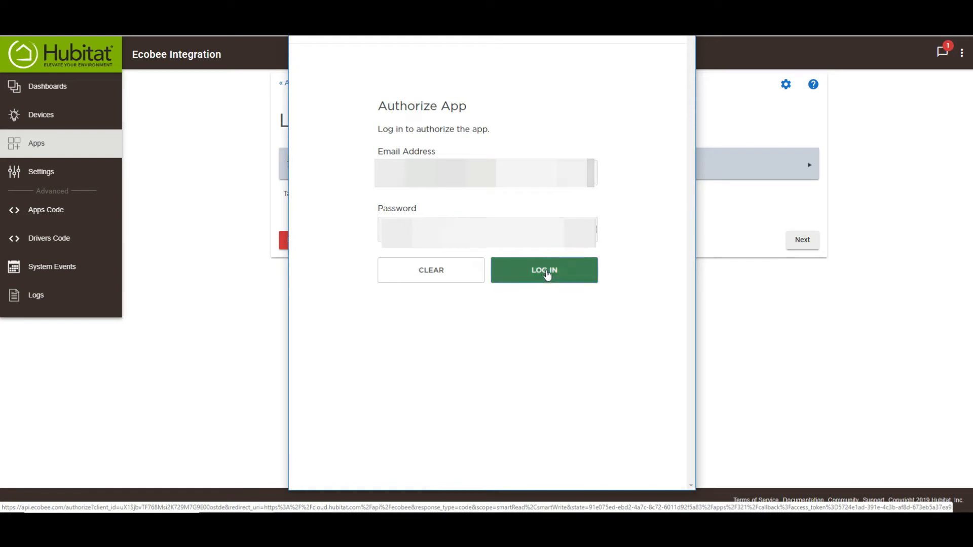
pyautogui.click(546, 273)
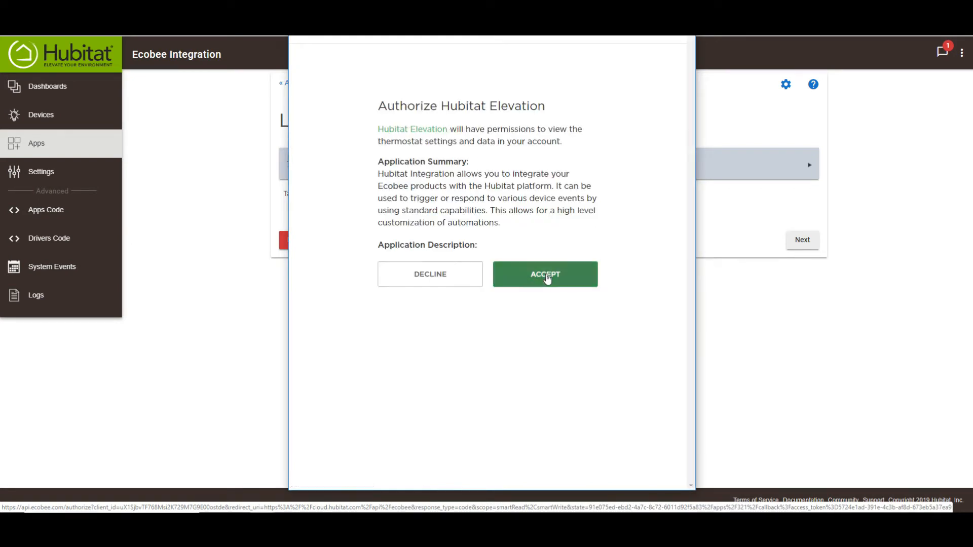
pyautogui.click(546, 276)
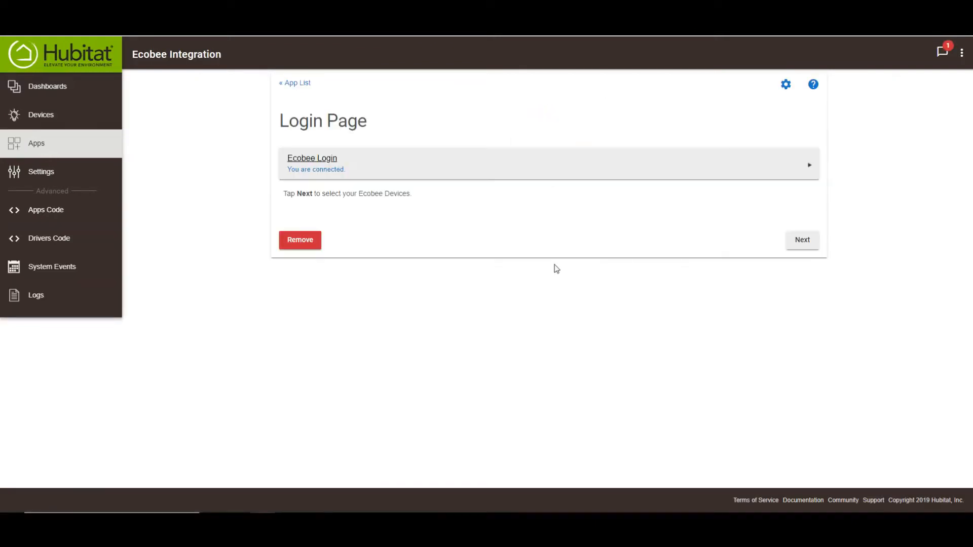
# - Proceed to the Ecobee device selection and examine the thermostat, remote sensor, data poll rate and login management options
pyautogui.click(796, 242)
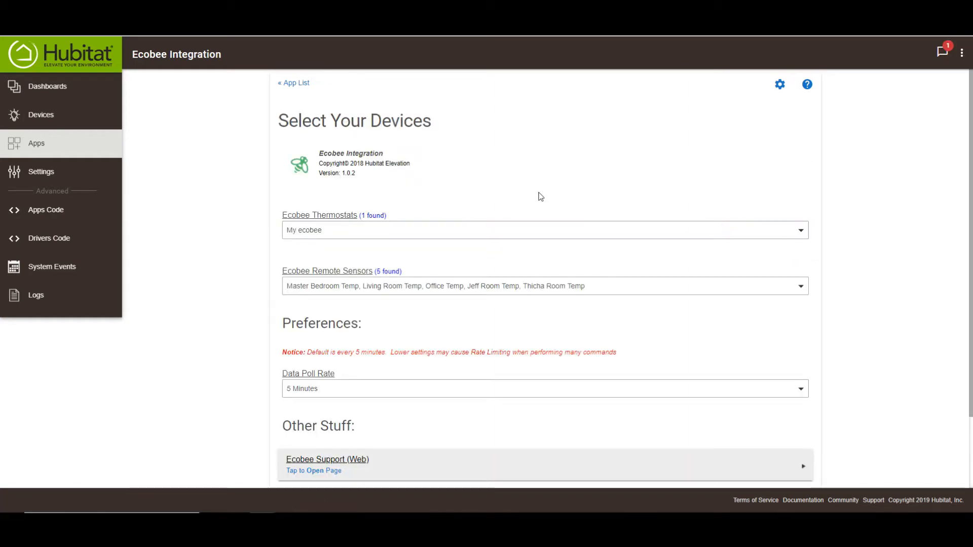
pyautogui.scroll(-1, 540, 196)
pyautogui.click(606, 236)
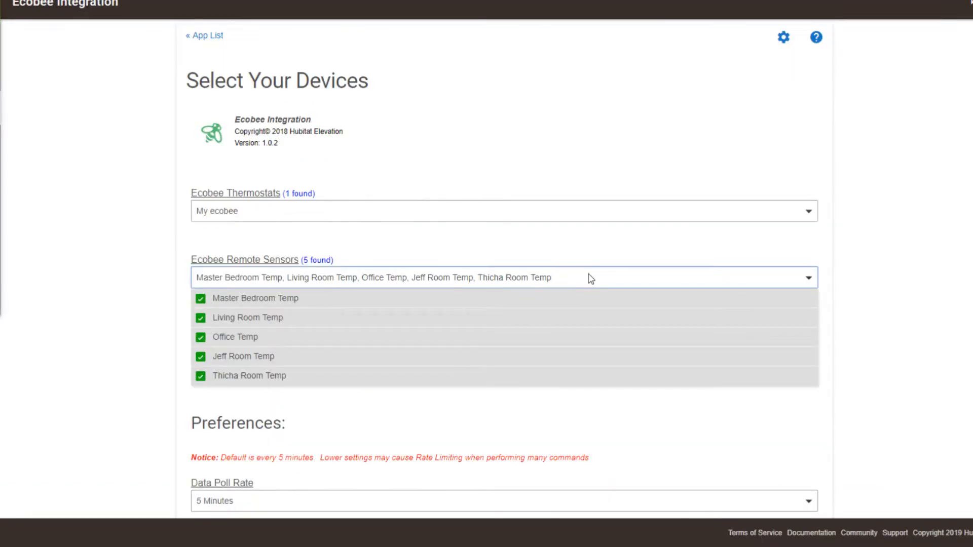
pyautogui.click(590, 278)
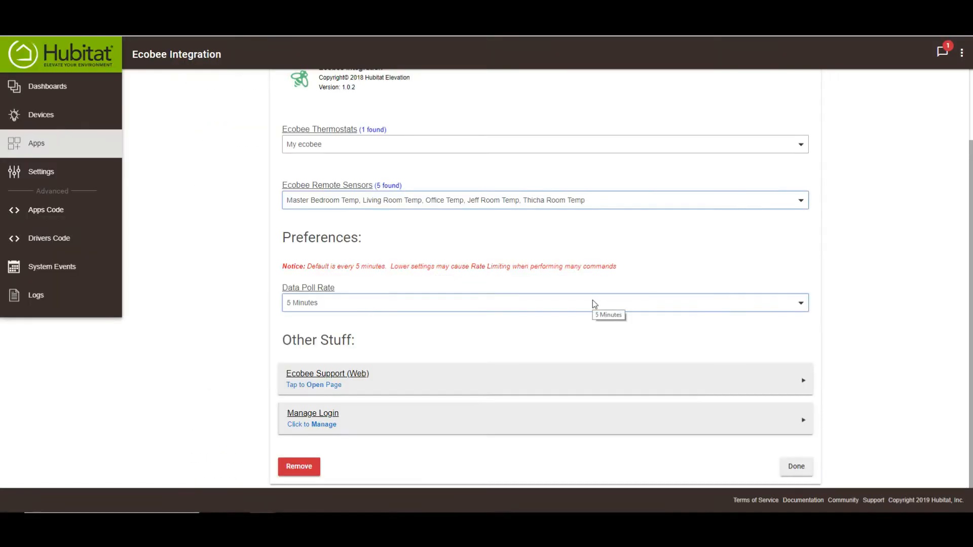
pyautogui.click(594, 304)
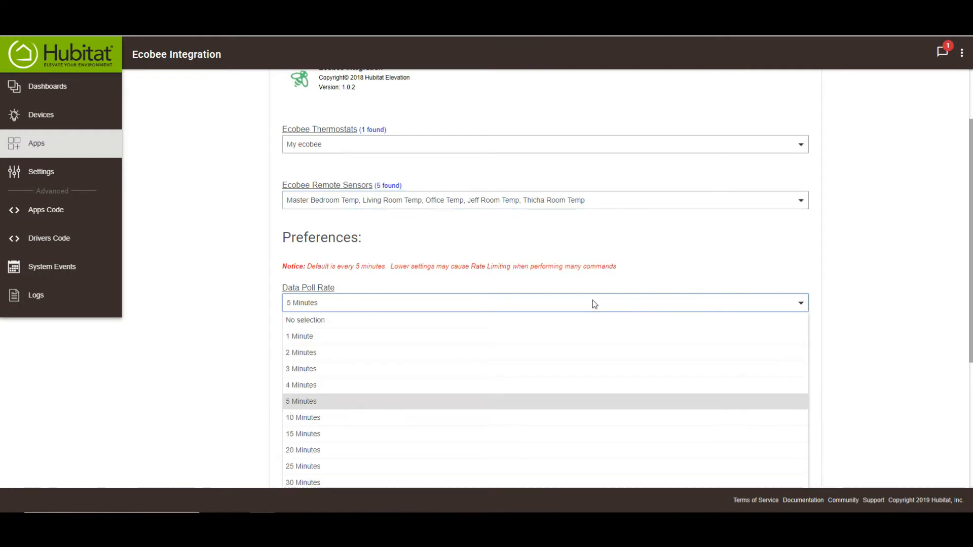
pyautogui.click(595, 304)
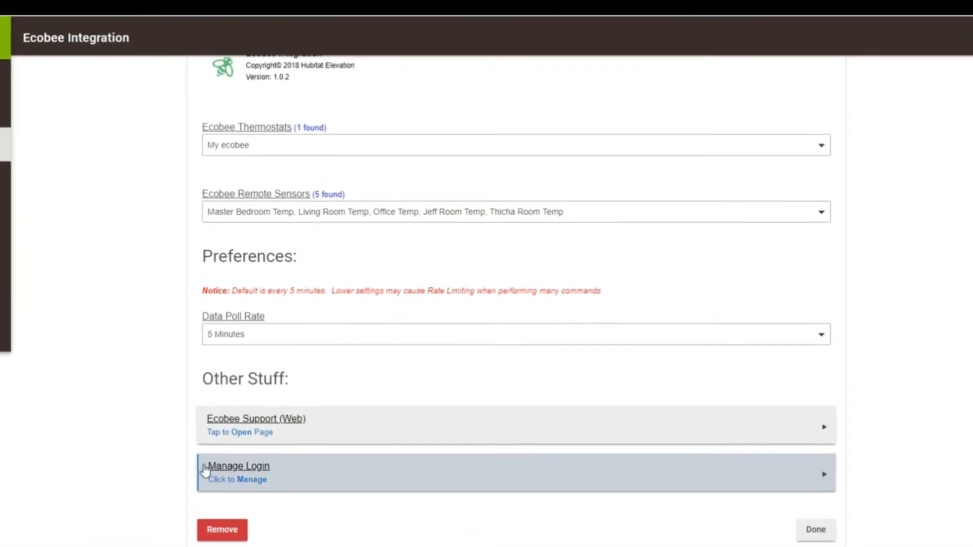
pyautogui.click(207, 471)
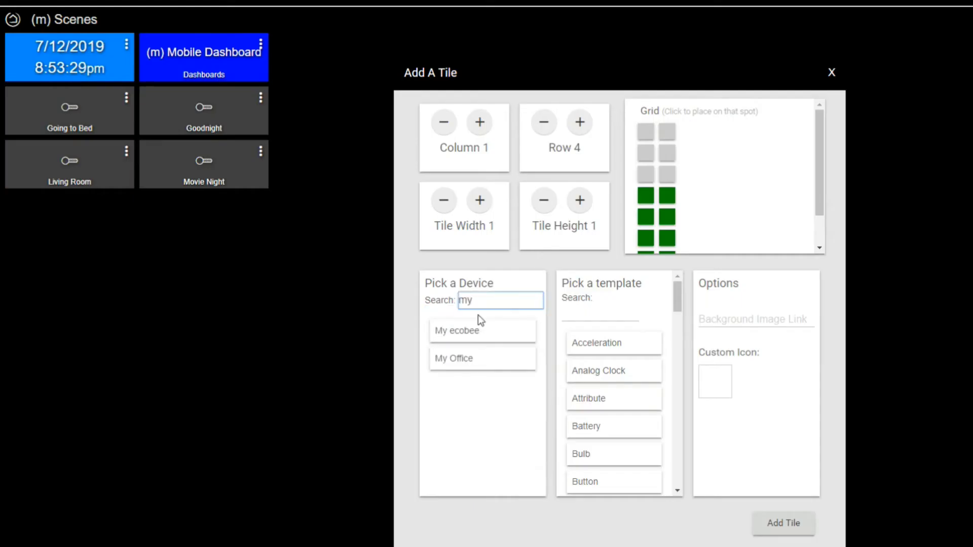
# - Add a tile for My ecobee with the Thermostat template at column 1, row 4 of the Scenes dashboard
pyautogui.click(484, 331)
pyautogui.click(581, 315)
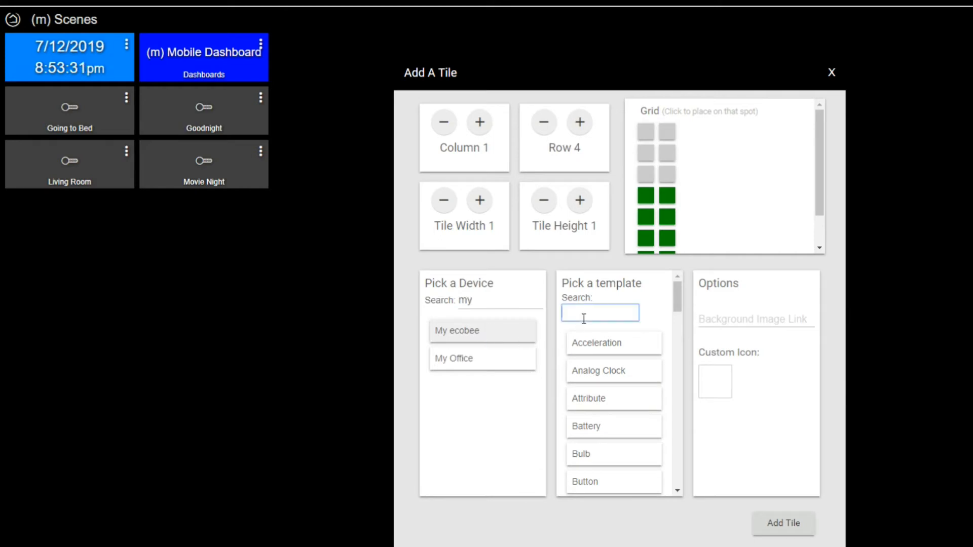
pyautogui.write('ther')
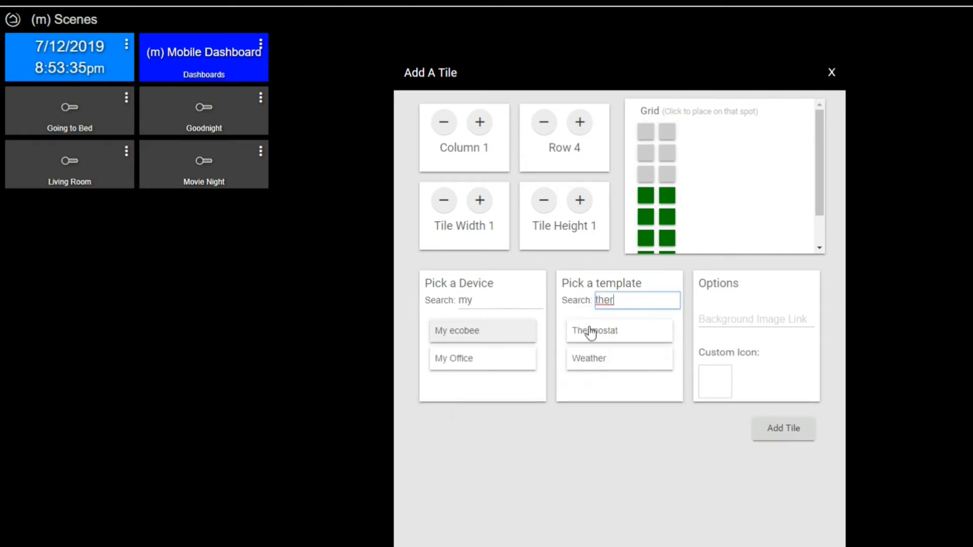
pyautogui.click(588, 331)
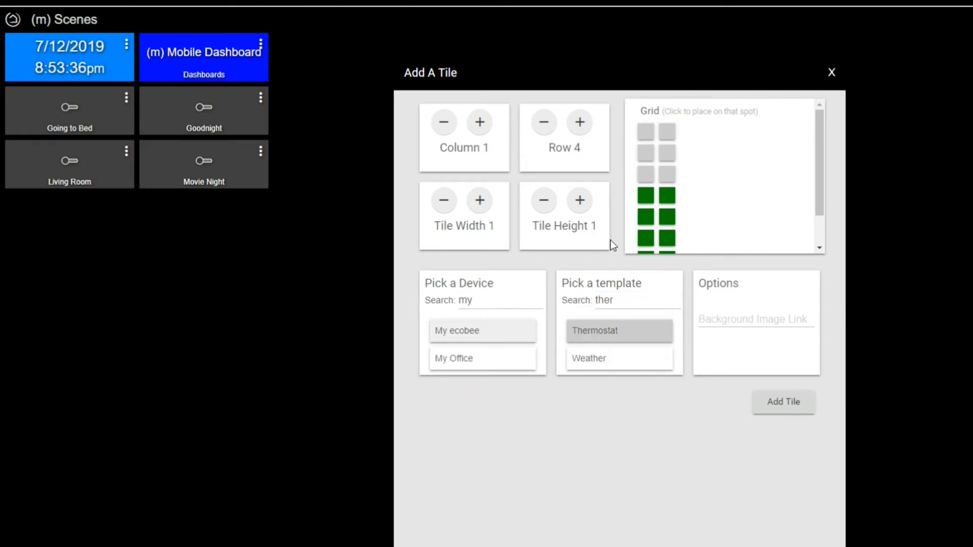
pyautogui.click(789, 404)
pyautogui.click(832, 73)
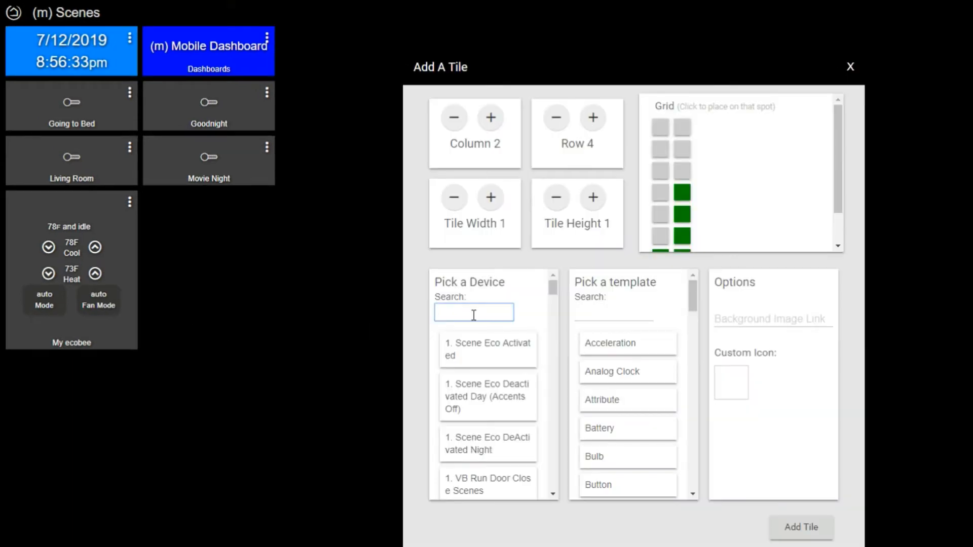
# - Choose the Living Room Temp device and the Motion template for a new tile at column 2, row 4
pyautogui.click(483, 389)
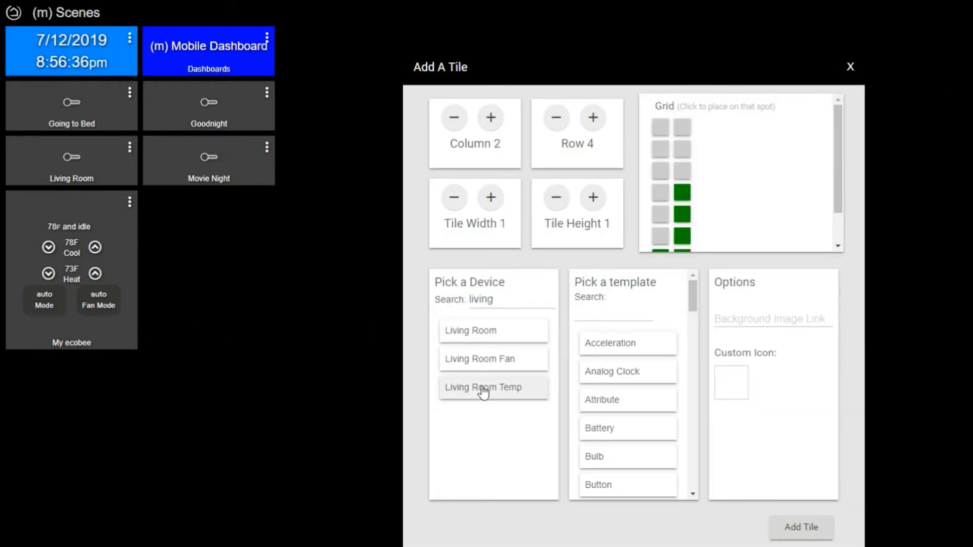
pyautogui.click(606, 313)
pyautogui.write('motion')
pyautogui.click(616, 331)
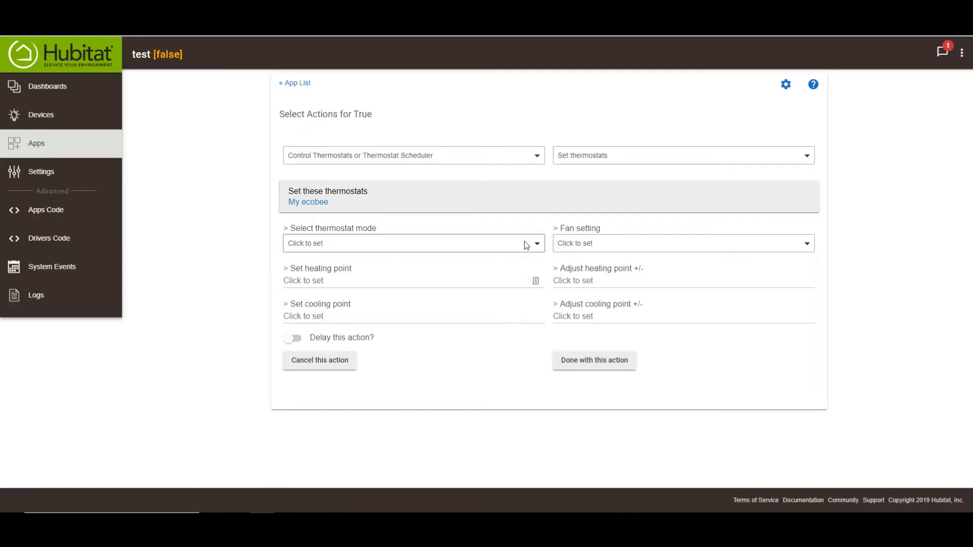
# - Examine the thermostat mode and fan setting choices in the rule's Set thermostats action for My ecobee
pyautogui.click(532, 244)
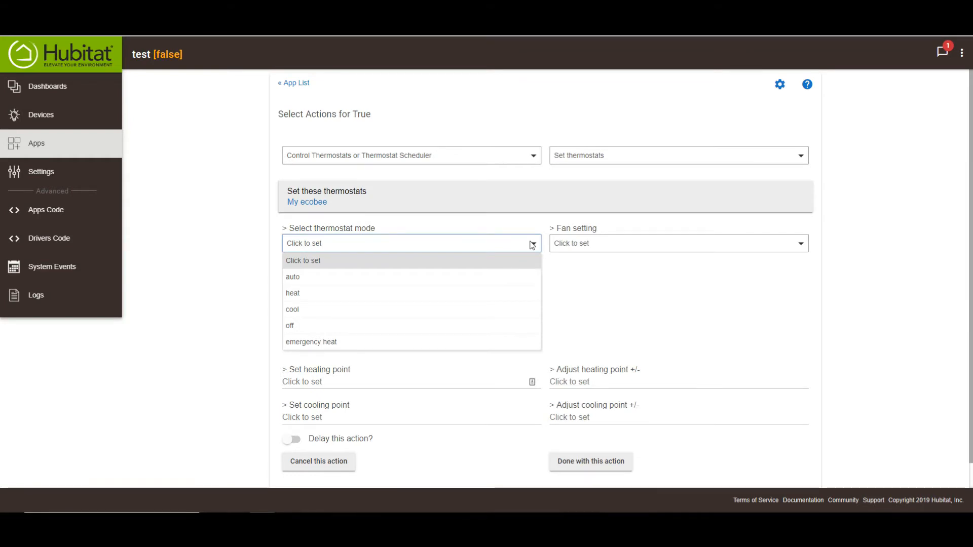
pyautogui.click(801, 244)
pyautogui.click(801, 245)
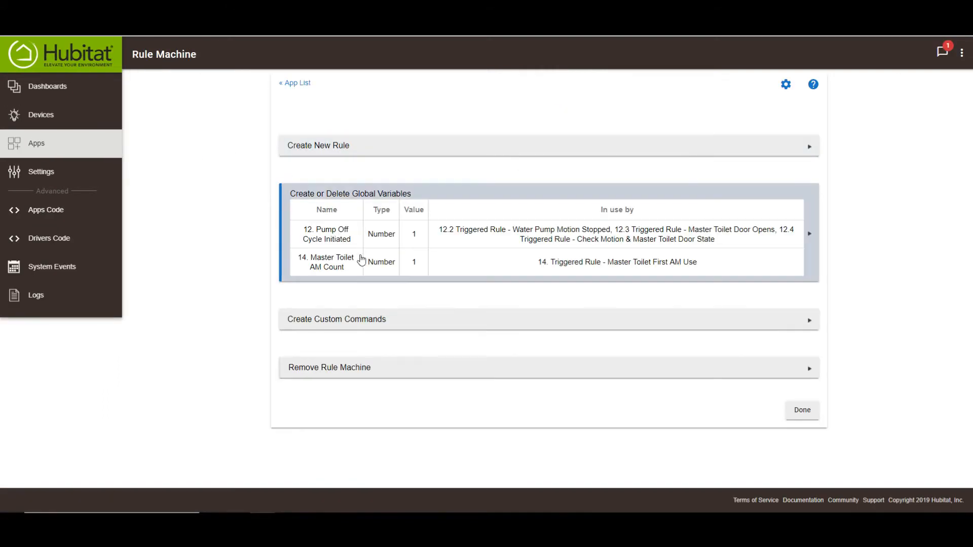
# - Start creating custom commands in Rule Machine and name the entry "Custom Command"
pyautogui.click(417, 327)
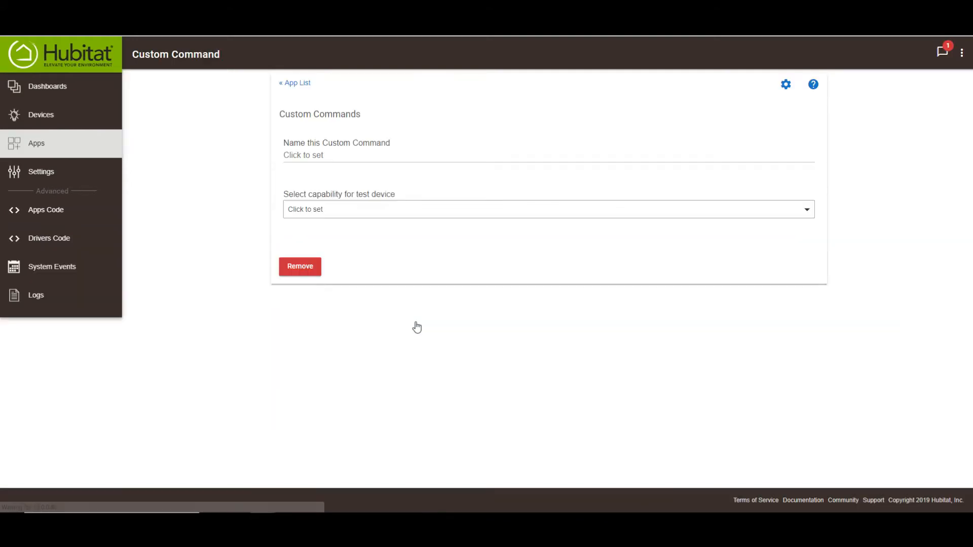
pyautogui.click(454, 155)
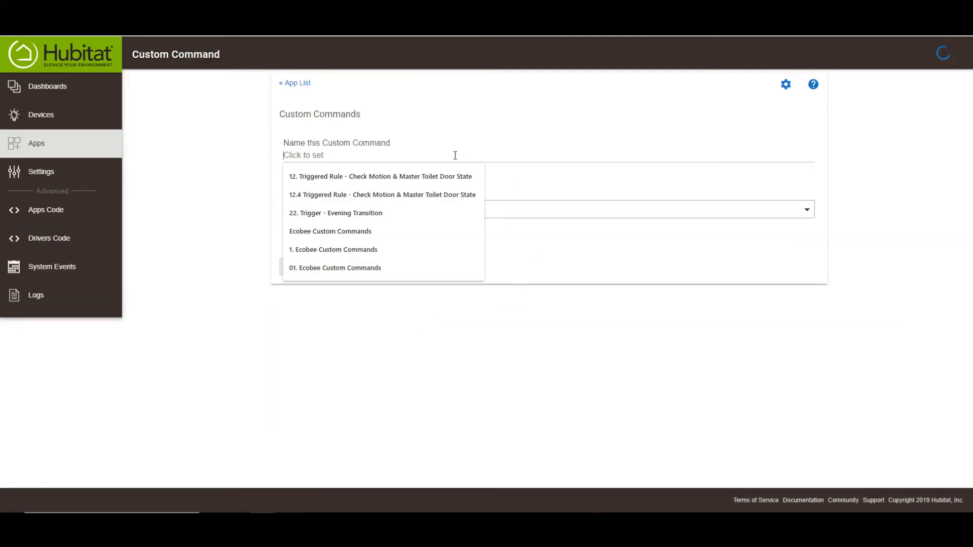
pyautogui.write('Custom Command')
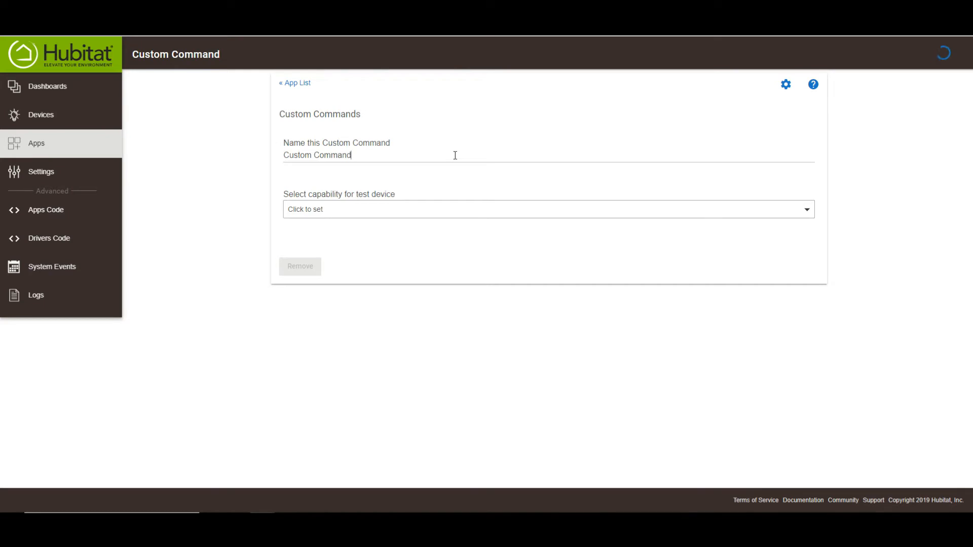
# - Set the test device capability to Thermostat and select My ecobee as the thermostat to test for commands
pyautogui.click(437, 210)
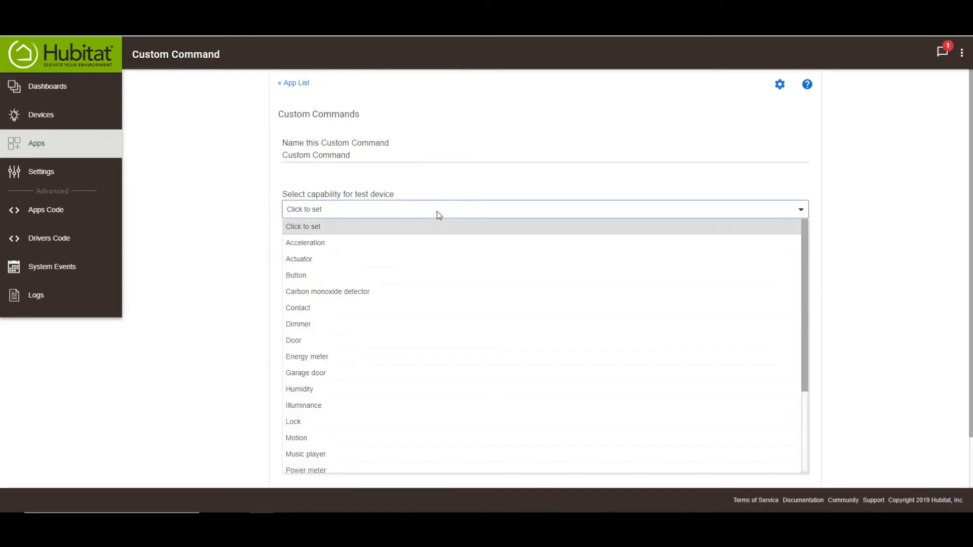
pyautogui.scroll(-3, 418, 321)
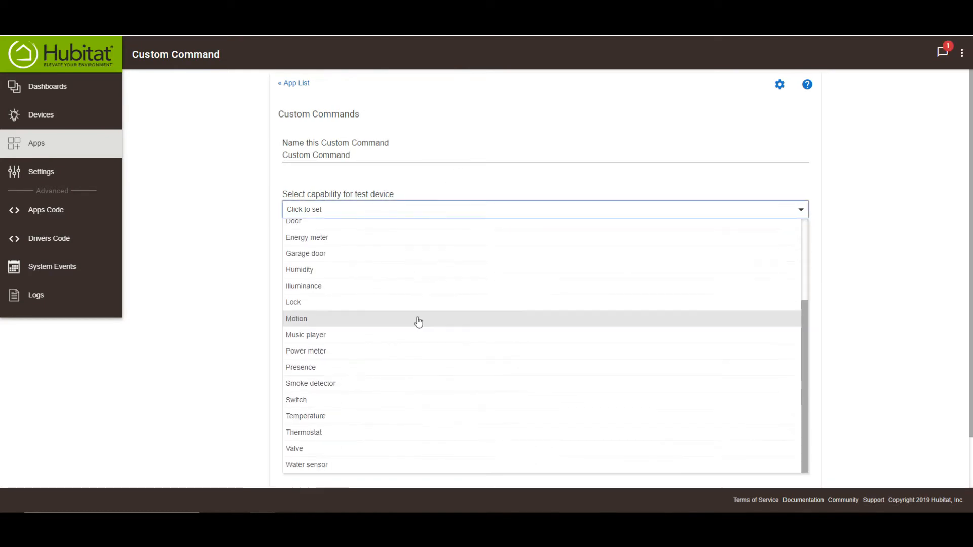
pyautogui.click(317, 433)
pyautogui.click(391, 254)
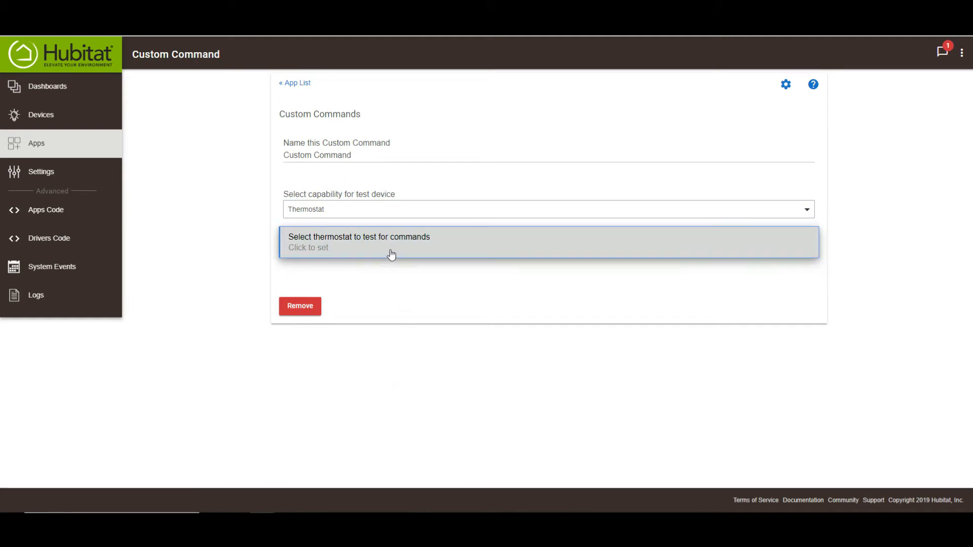
pyautogui.click(317, 275)
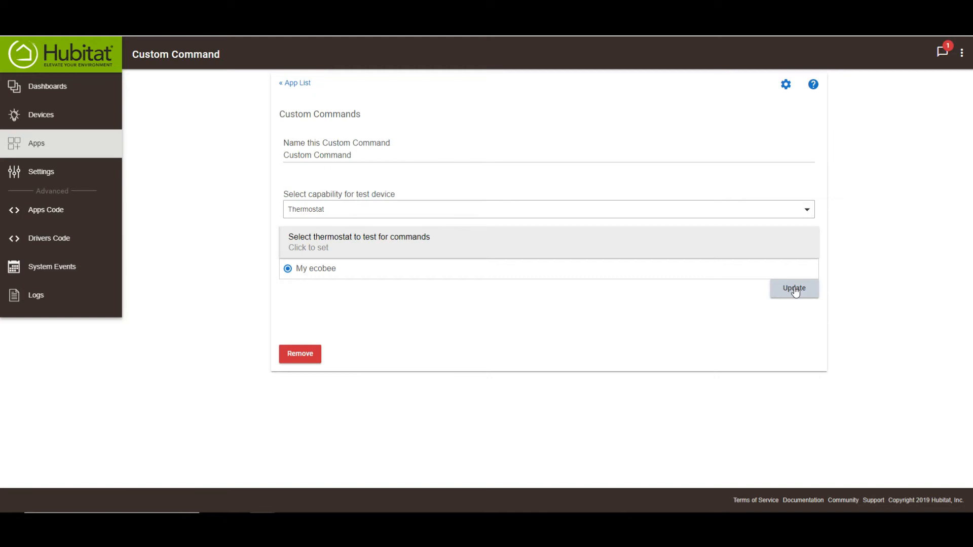
pyautogui.click(795, 290)
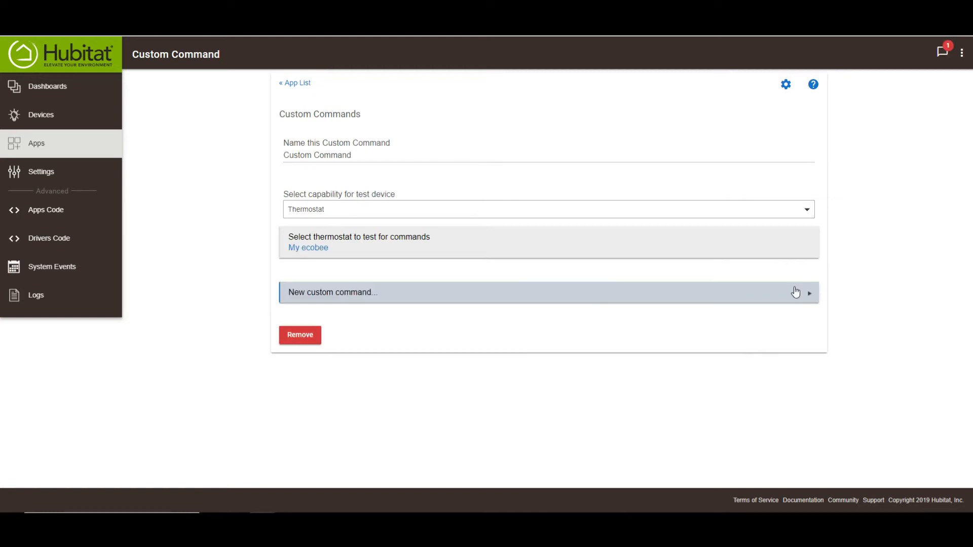
# - Create and save a new custom command for My ecobee using resumeProgram without parameters
pyautogui.click(450, 299)
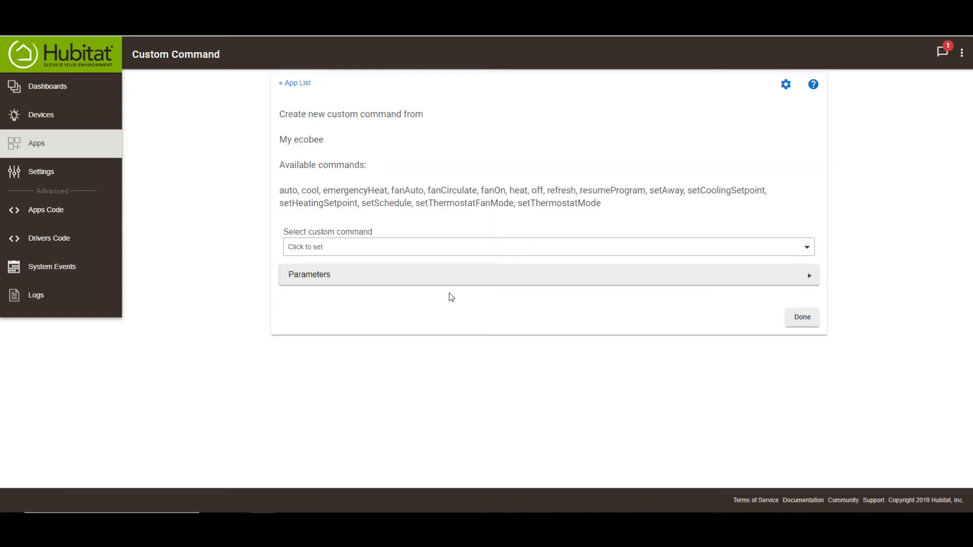
pyautogui.click(430, 248)
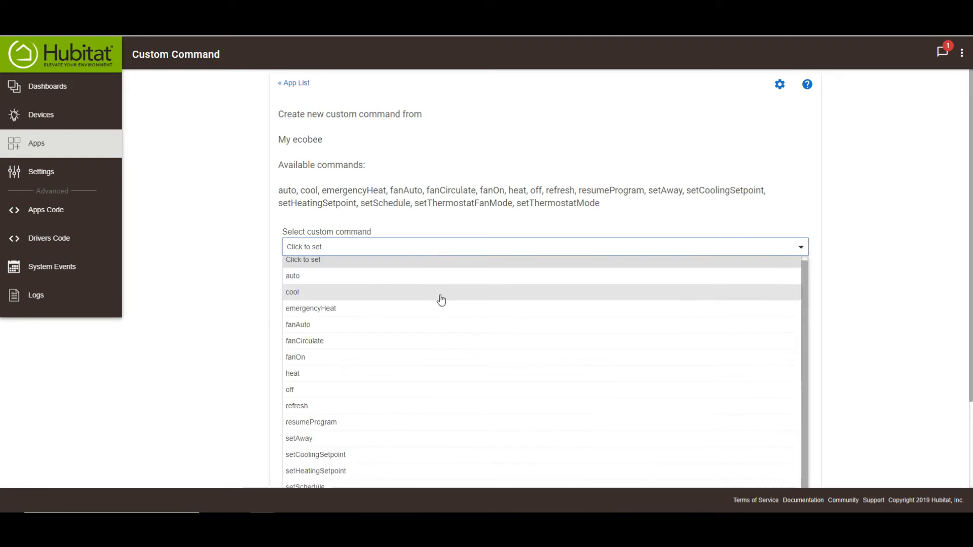
pyautogui.scroll(-1, 439, 299)
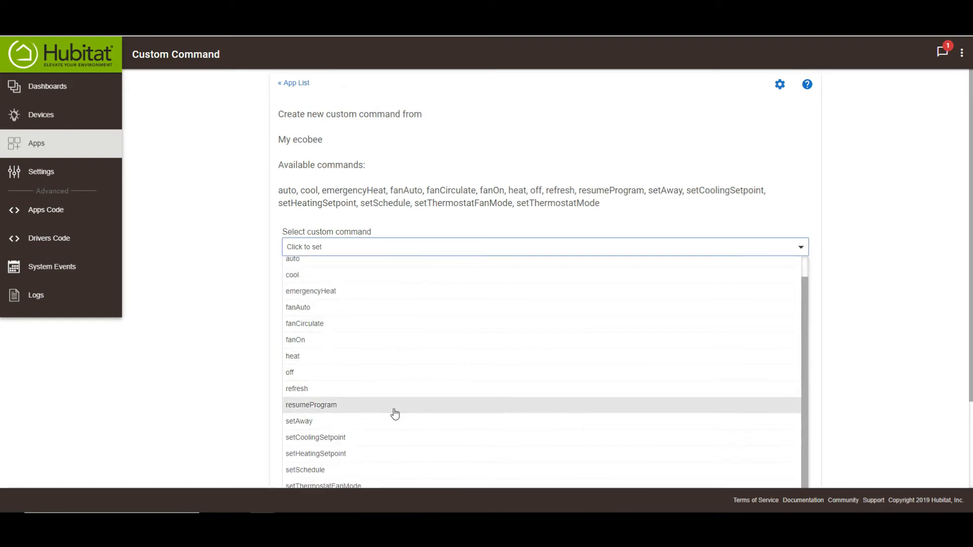
pyautogui.scroll(-2, 393, 411)
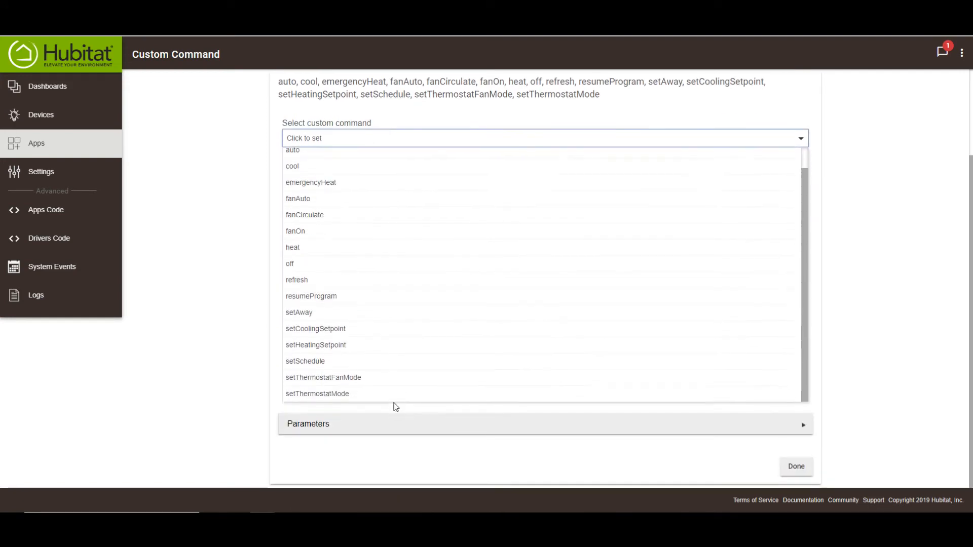
pyautogui.click(389, 300)
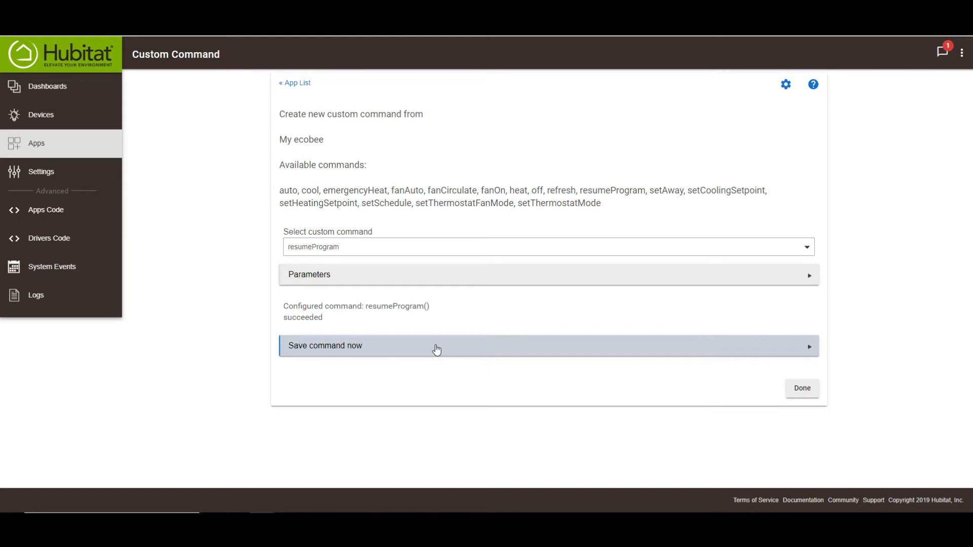
pyautogui.click(436, 350)
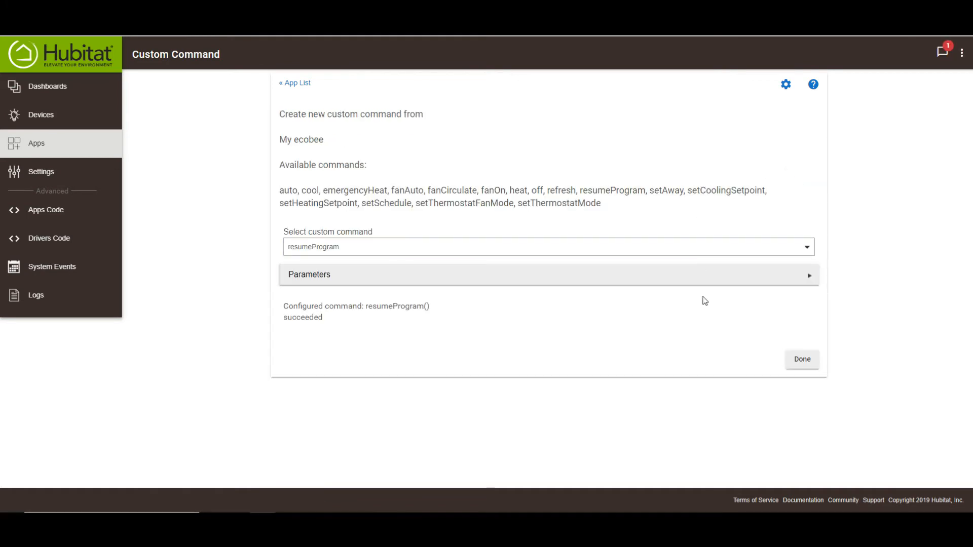
pyautogui.click(799, 360)
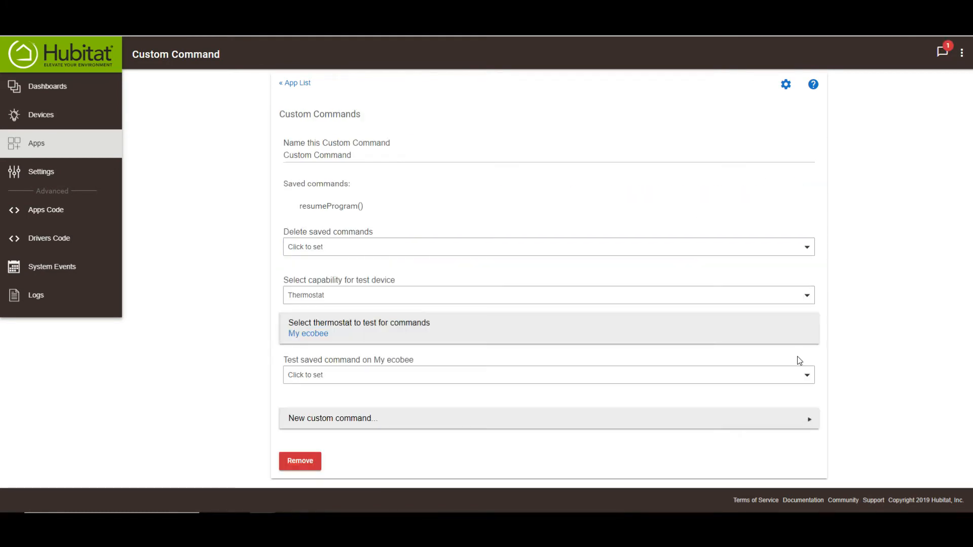